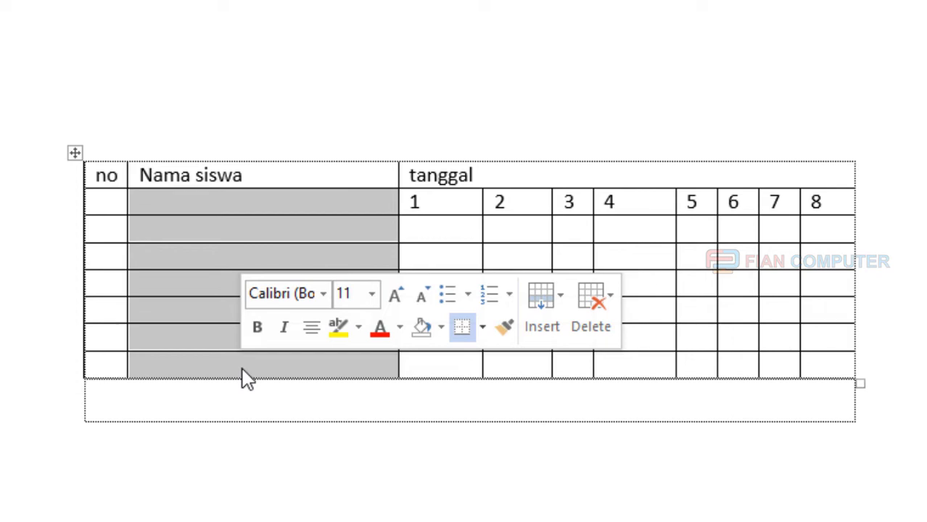
Step: Set the preferred width of the date columns 1 to 8 under "tanggal" to 1 cm
{"action": "left_click", "coordinate": [630, 232]}
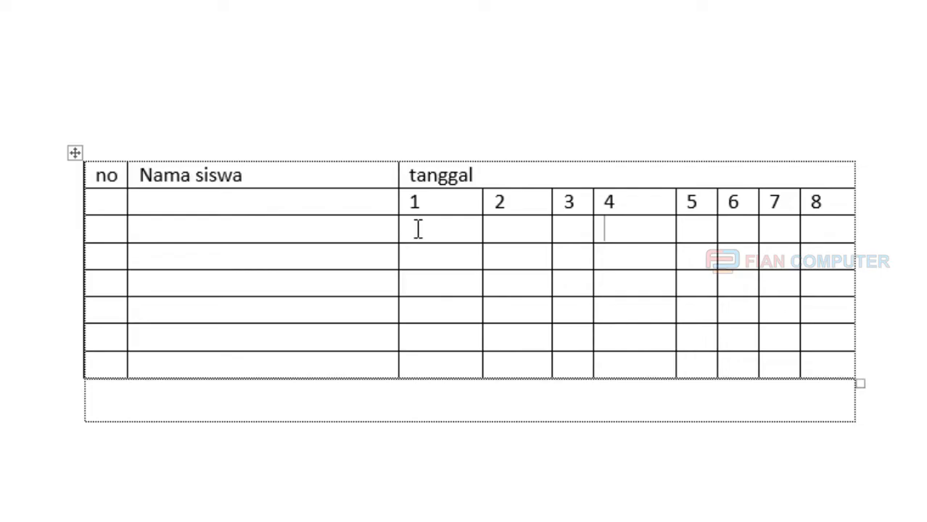
{"action": "left_click_drag", "start_coordinate": [399, 205], "coordinate": [833, 209]}
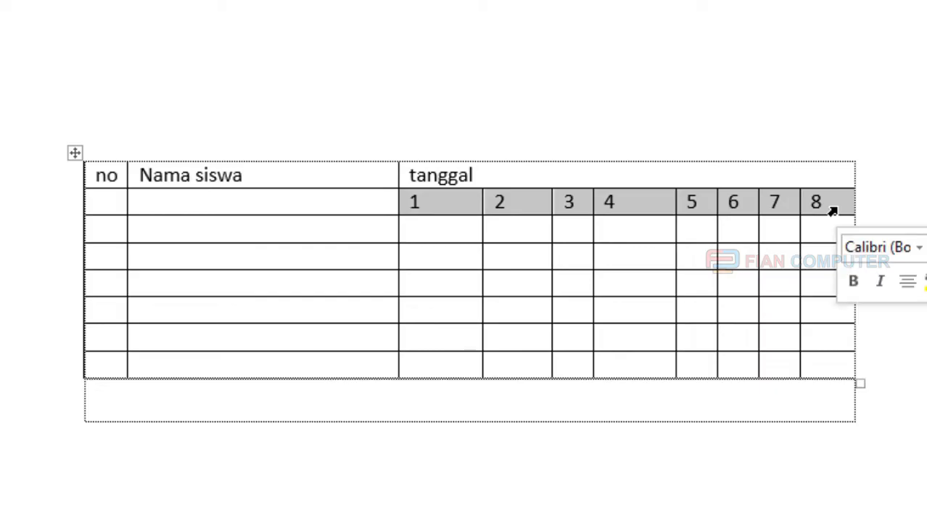
{"action": "right_click", "coordinate": [465, 212]}
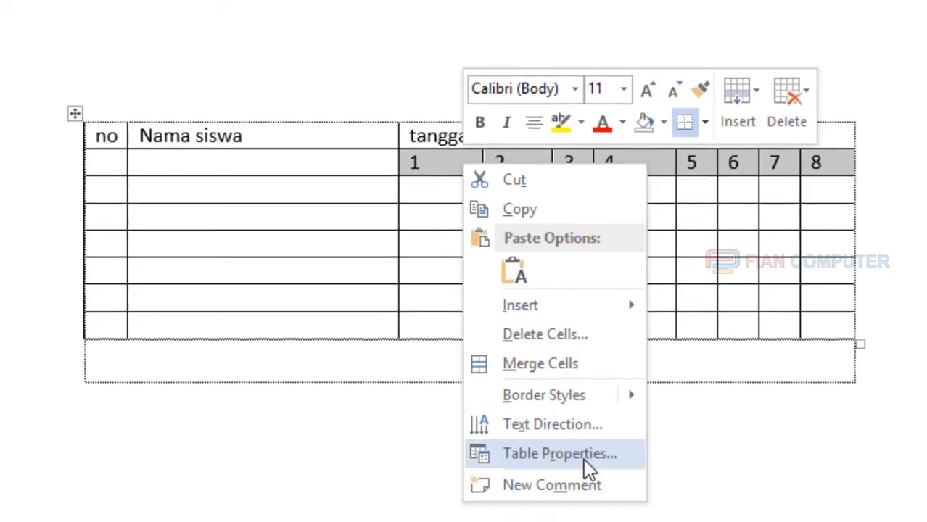
{"action": "left_click", "coordinate": [588, 465]}
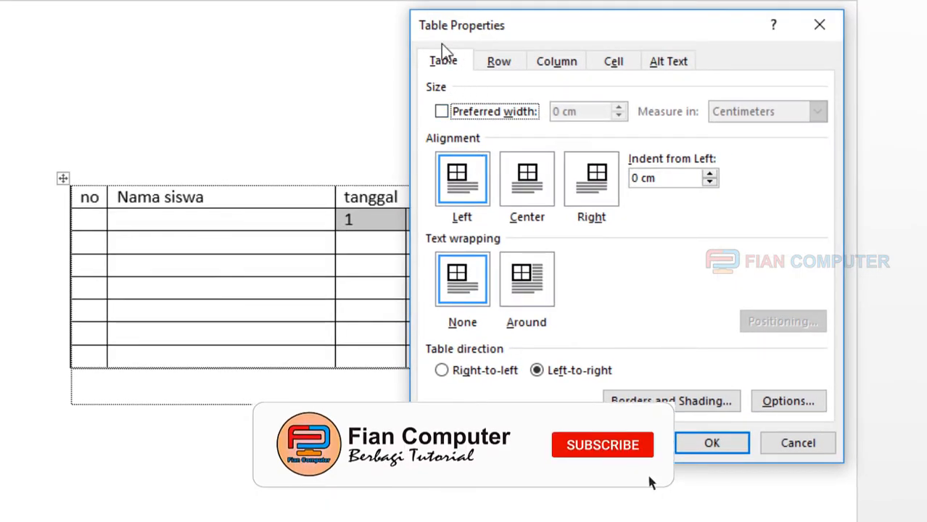
{"action": "left_click", "coordinate": [557, 63]}
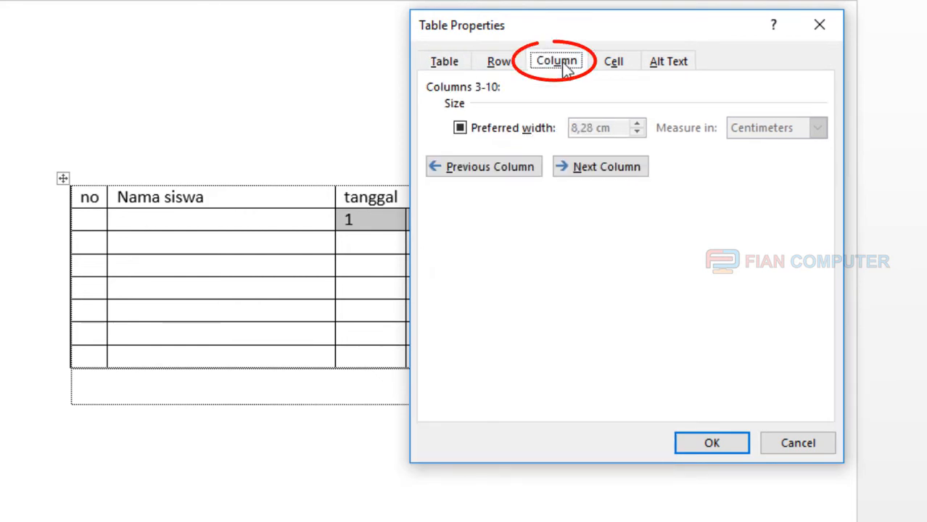
{"action": "left_click", "coordinate": [462, 130]}
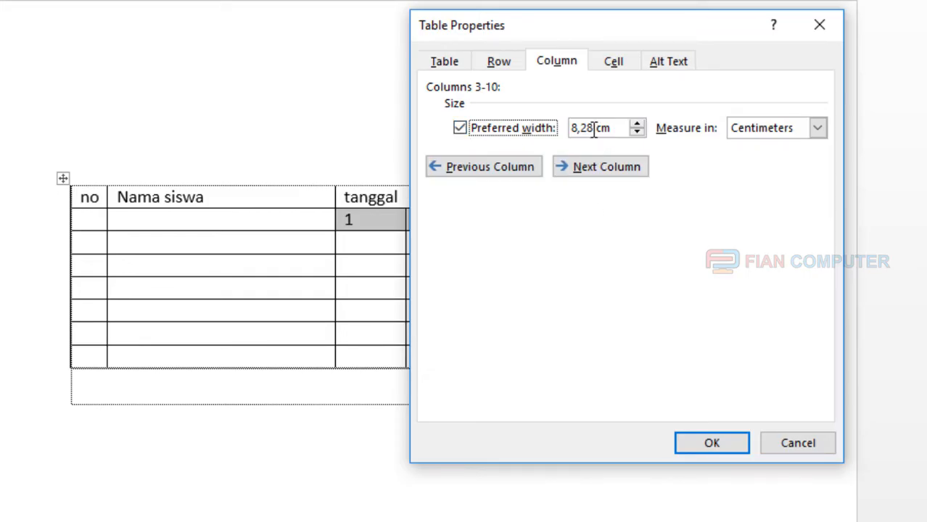
{"action": "left_click_drag", "start_coordinate": [594, 128], "coordinate": [556, 131]}
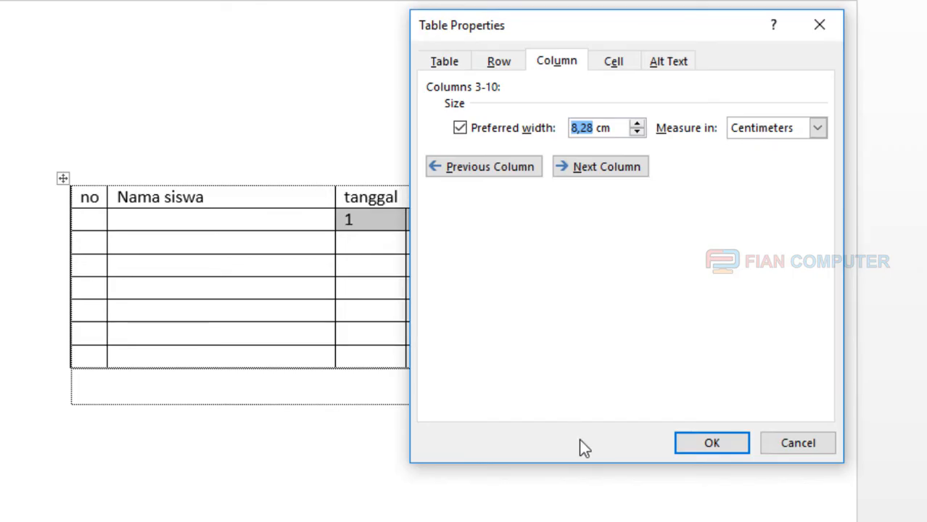
{"action": "type", "text": "1"}
{"action": "left_click", "coordinate": [711, 443]}
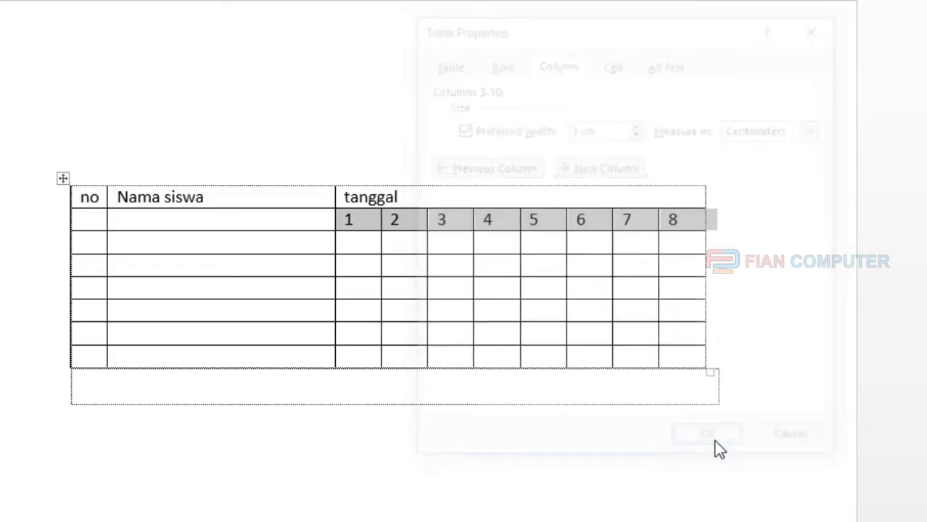
{"action": "left_click", "coordinate": [363, 224]}
{"action": "left_click", "coordinate": [569, 222]}
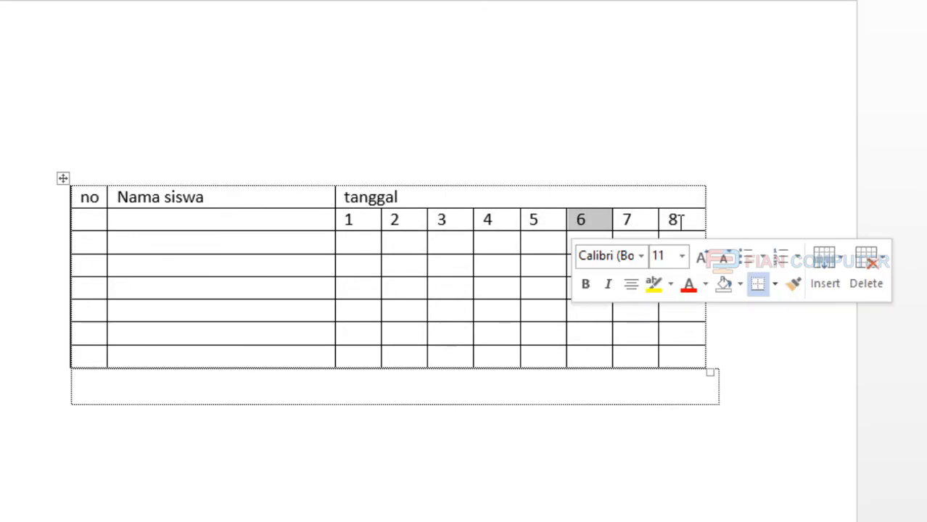
{"action": "left_click", "coordinate": [681, 222]}
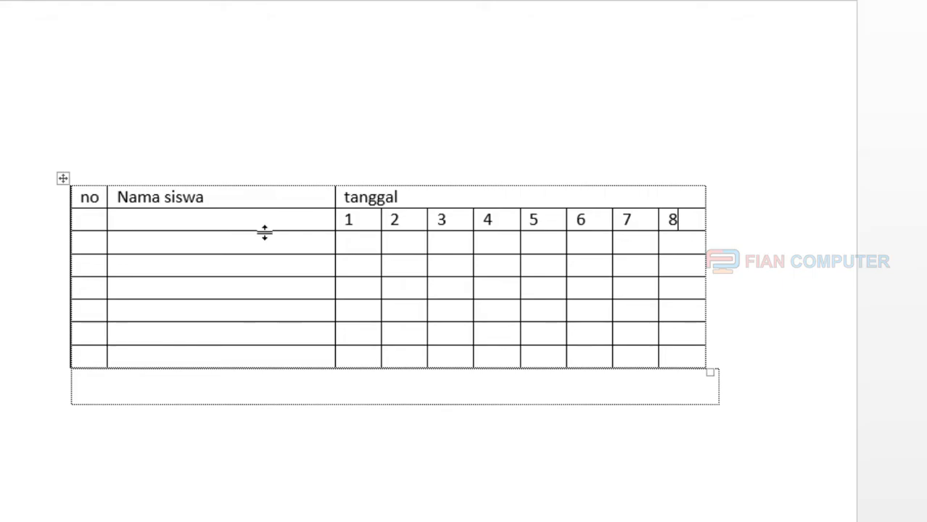
Step: Enlarge the empty rows below the date numbers to uneven heights by moving their borders
{"action": "left_click_drag", "start_coordinate": [273, 255], "coordinate": [293, 419]}
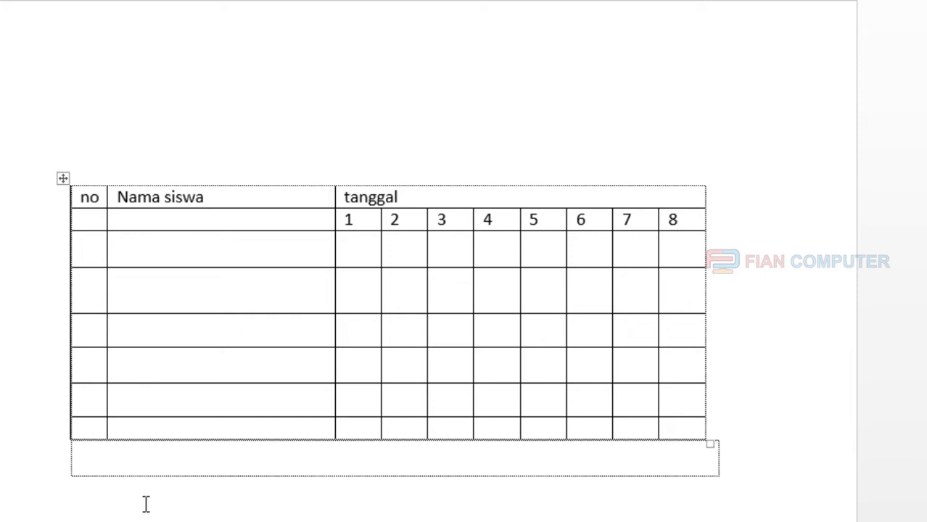
Step: Select the six empty rows below the date numbers and specify a row height of 2 cm, at least
{"action": "mouse_move", "coordinate": [40, 255]}
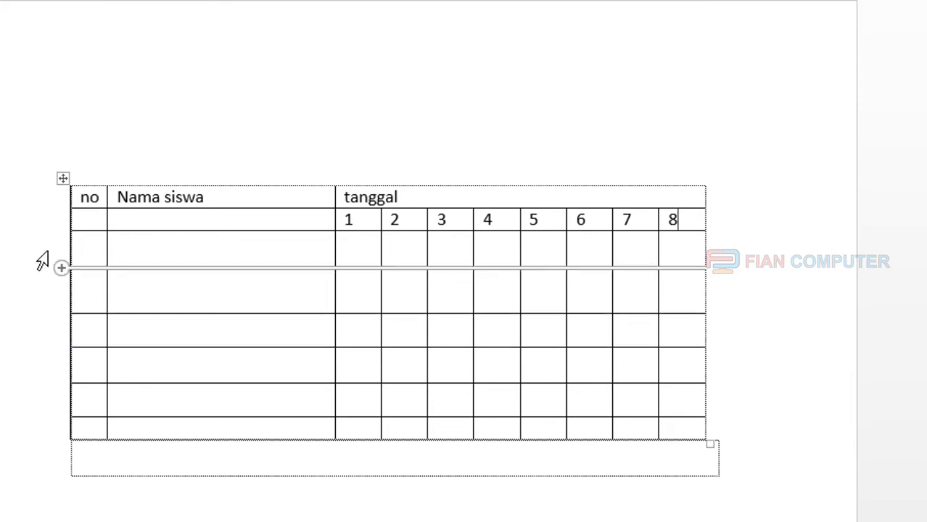
{"action": "left_click_drag", "start_coordinate": [41, 256], "coordinate": [45, 435]}
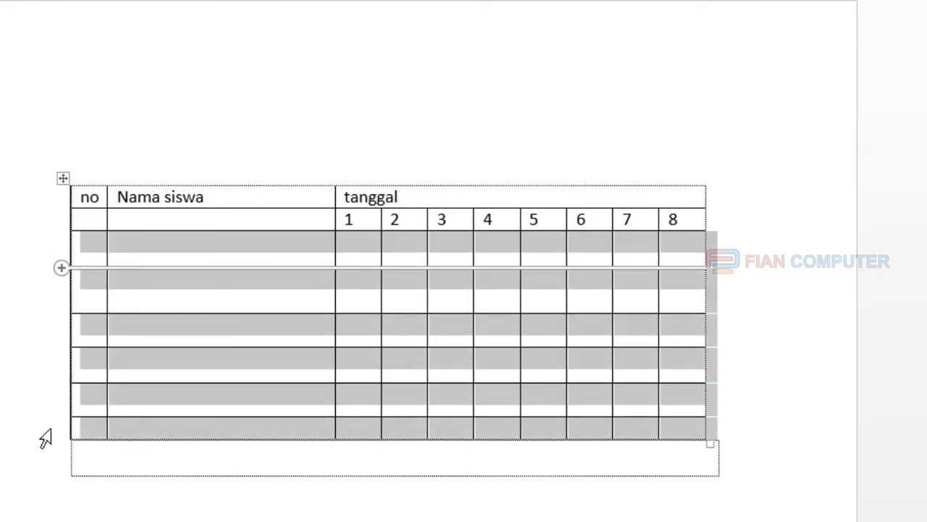
{"action": "right_click", "coordinate": [297, 437]}
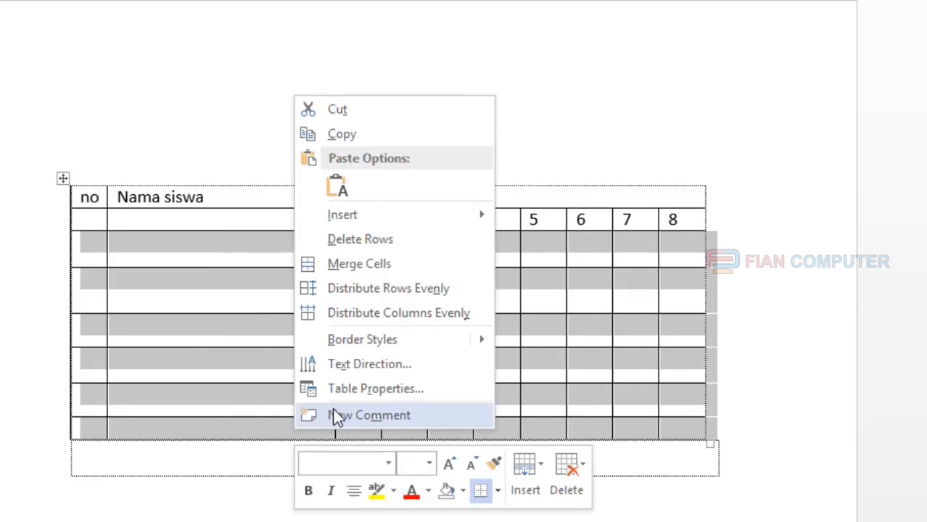
{"action": "left_click", "coordinate": [421, 391]}
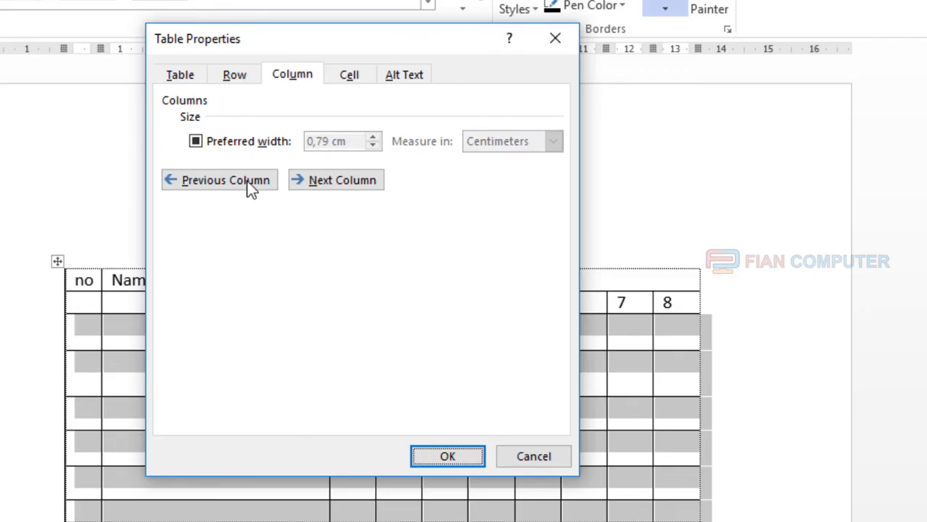
{"action": "left_click", "coordinate": [241, 82]}
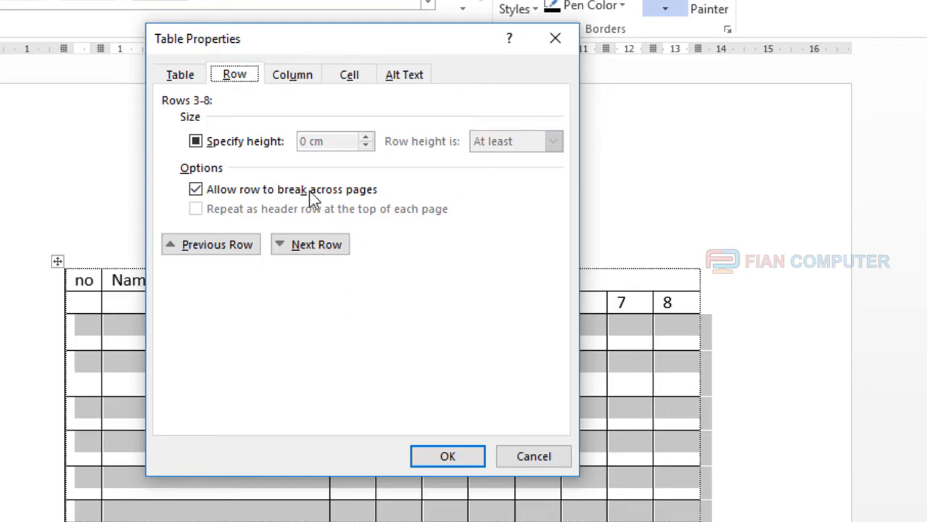
{"action": "left_click", "coordinate": [198, 144]}
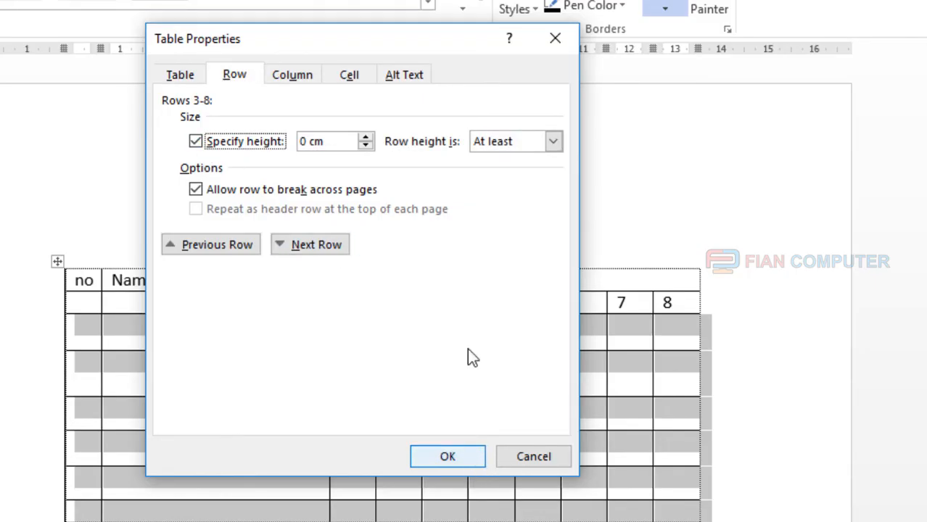
{"action": "double_click", "coordinate": [304, 142]}
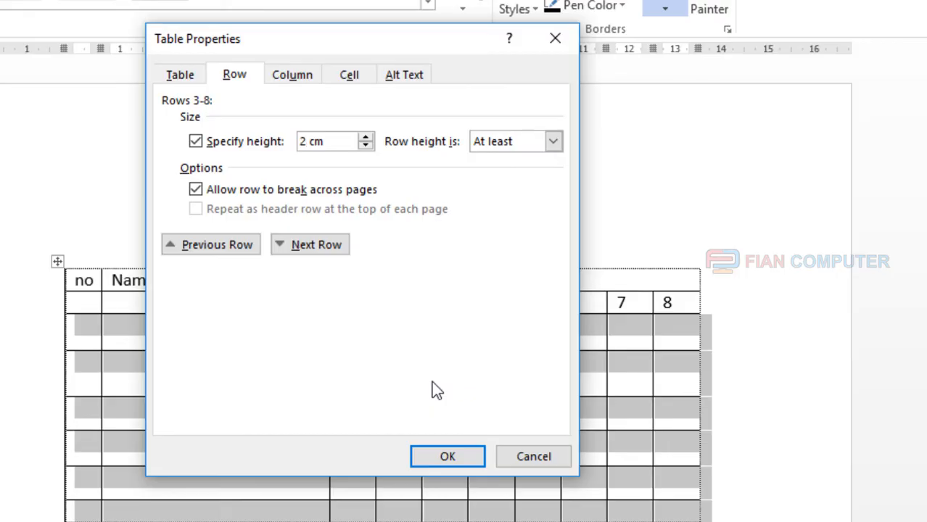
{"action": "left_click", "coordinate": [447, 457]}
{"action": "scroll", "coordinate": [356, 451], "scroll_direction": "down", "scroll_amount": 3}
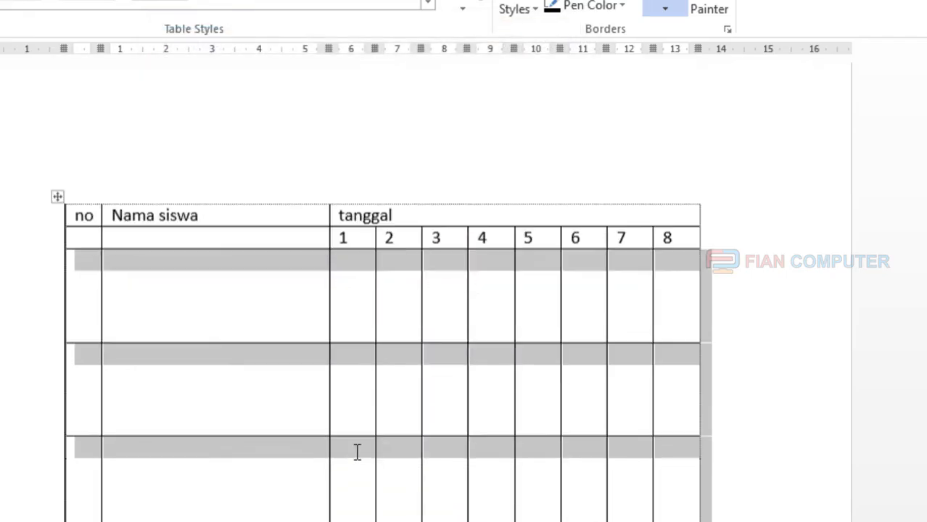
{"action": "scroll", "coordinate": [354, 457], "scroll_direction": "down", "scroll_amount": 5}
{"action": "scroll", "coordinate": [356, 453], "scroll_direction": "up", "scroll_amount": 8}
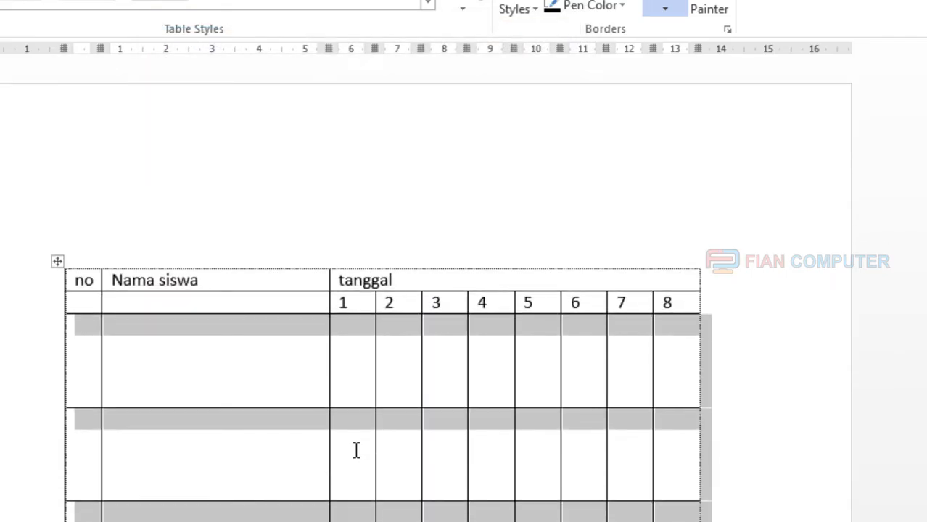
{"action": "scroll", "coordinate": [356, 450], "scroll_direction": "down", "scroll_amount": 4}
{"action": "scroll", "coordinate": [356, 449], "scroll_direction": "down", "scroll_amount": 4}
{"action": "scroll", "coordinate": [354, 451], "scroll_direction": "up", "scroll_amount": 5}
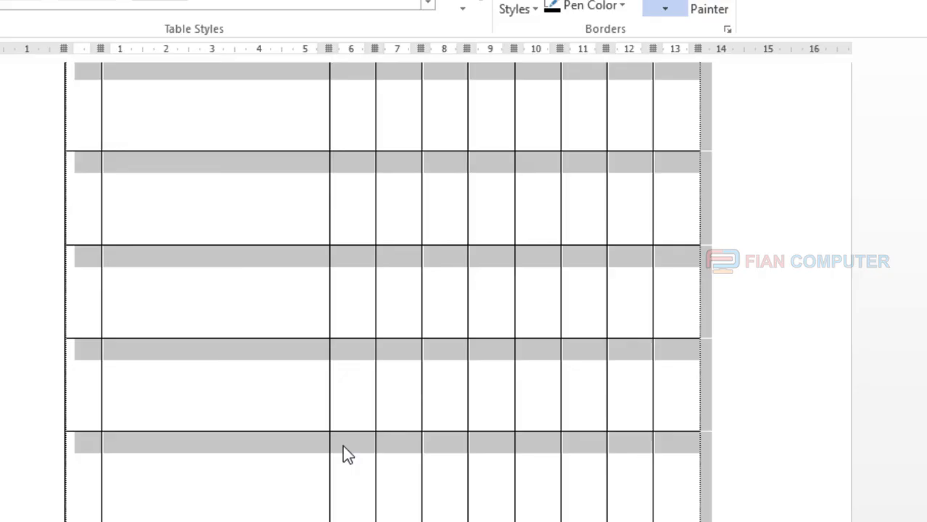
Step: Change the specified height of the six selected rows to 1,5 cm
{"action": "right_click", "coordinate": [297, 445]}
{"action": "left_click", "coordinate": [344, 407]}
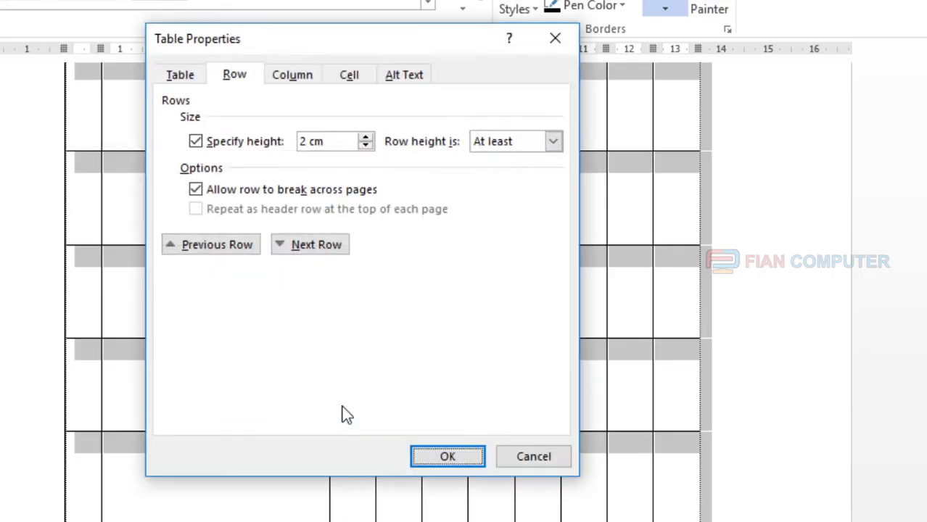
{"action": "left_click_drag", "start_coordinate": [305, 141], "coordinate": [298, 142]}
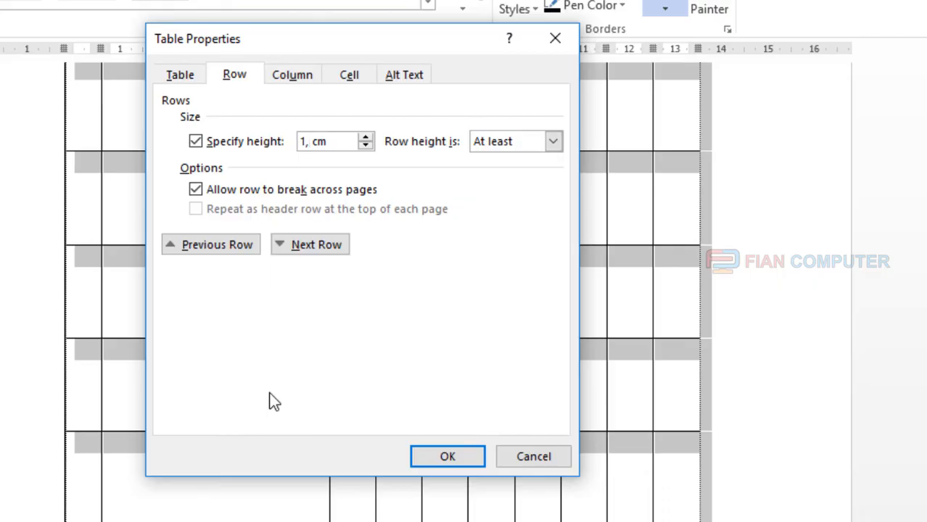
{"action": "type", "text": "5"}
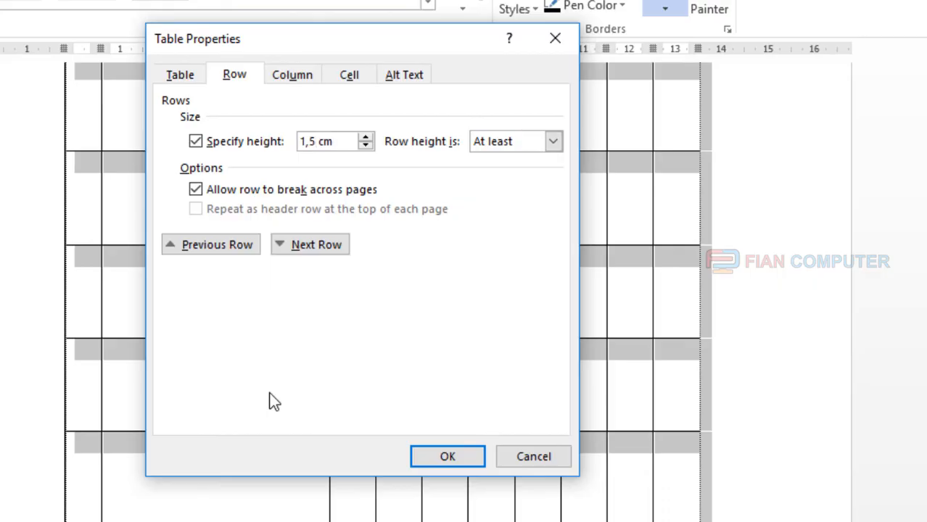
{"action": "left_click", "coordinate": [432, 452]}
{"action": "scroll", "coordinate": [420, 500], "scroll_direction": "up", "scroll_amount": 3}
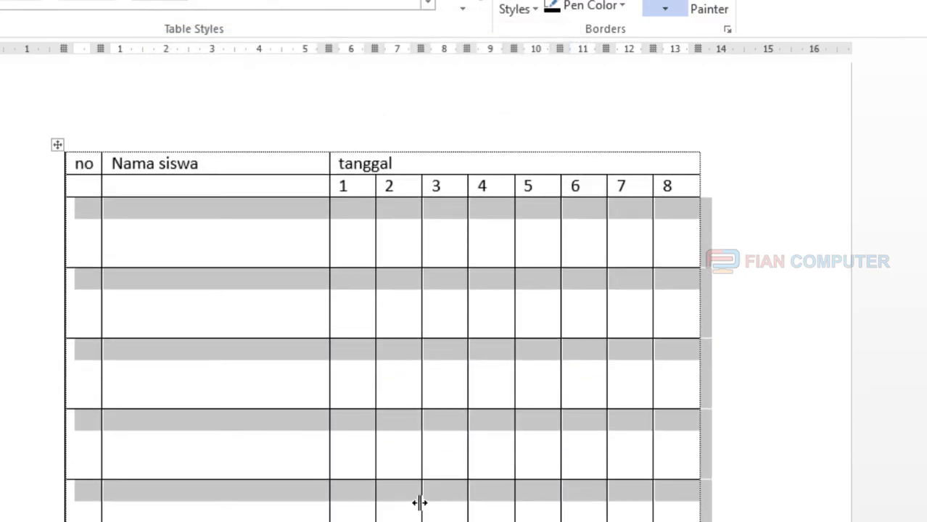
{"action": "scroll", "coordinate": [419, 502], "scroll_direction": "down", "scroll_amount": 3}
{"action": "scroll", "coordinate": [419, 502], "scroll_direction": "up", "scroll_amount": 3}
{"action": "scroll", "coordinate": [419, 503], "scroll_direction": "up", "scroll_amount": 3}
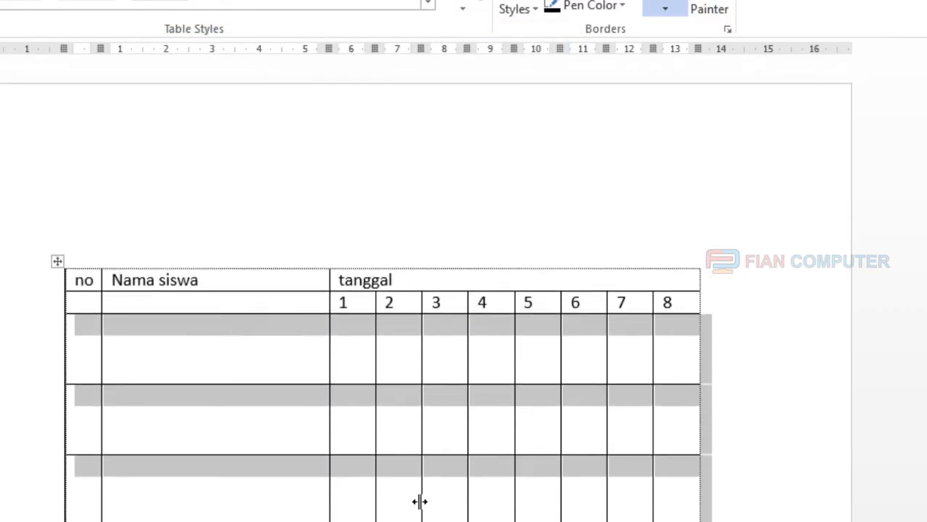
{"action": "scroll", "coordinate": [419, 502], "scroll_direction": "down", "scroll_amount": 5}
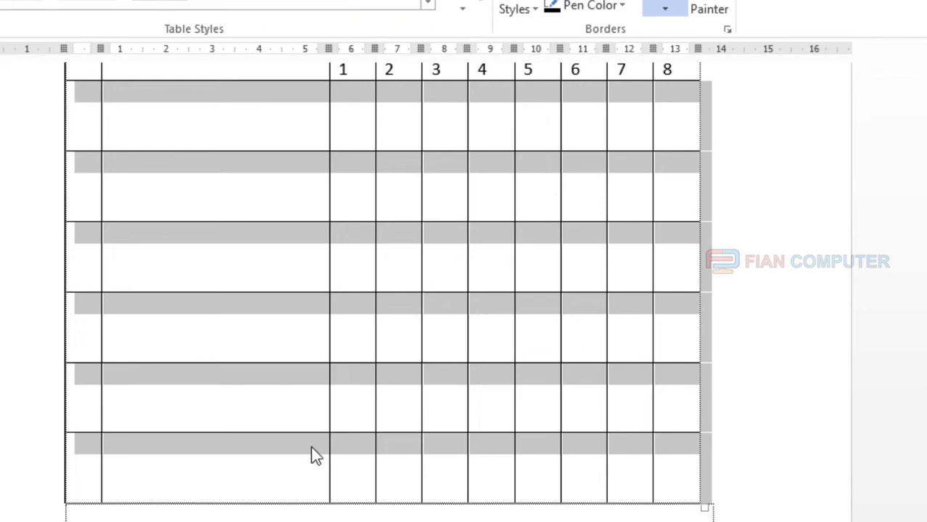
Step: Set the specified height of the six selected rows to 1 cm and clear the selection
{"action": "right_click", "coordinate": [311, 446]}
{"action": "left_click", "coordinate": [363, 405]}
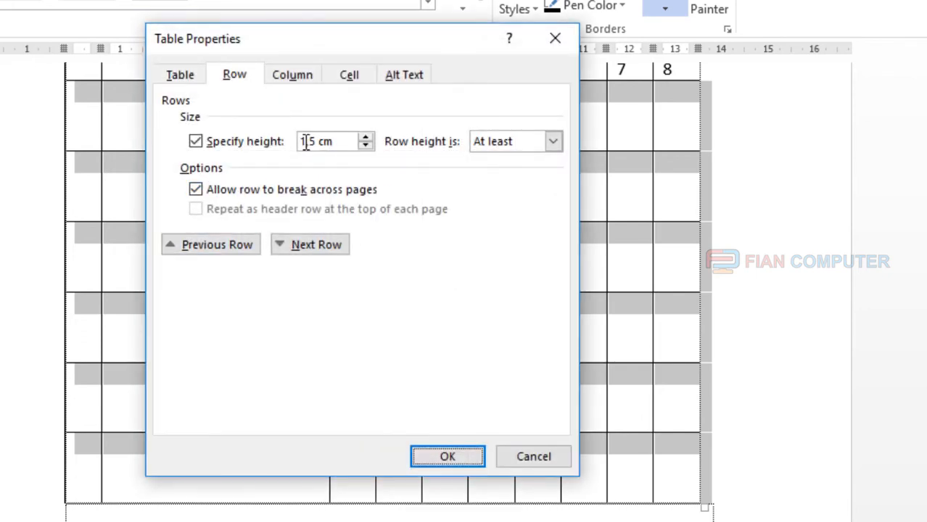
{"action": "left_click_drag", "start_coordinate": [305, 141], "coordinate": [321, 142]}
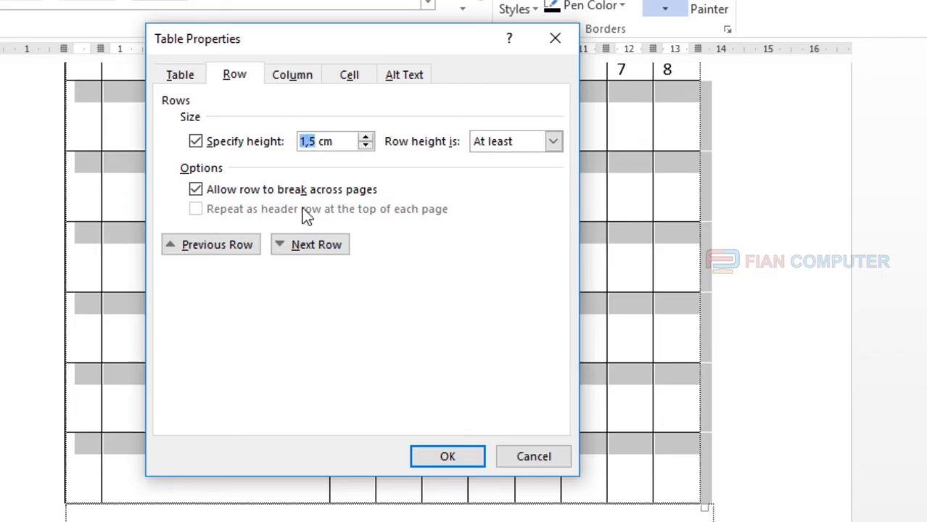
{"action": "type", "text": "1"}
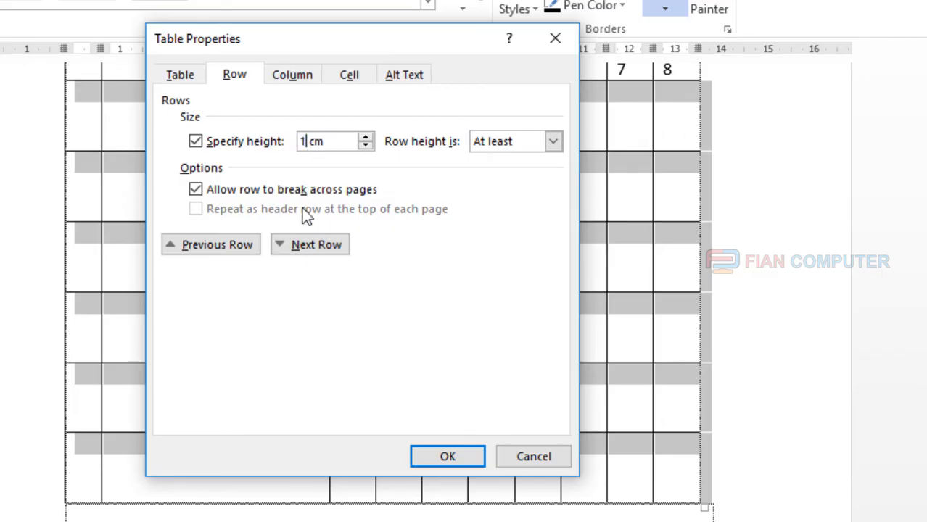
{"action": "left_click", "coordinate": [459, 453]}
{"action": "scroll", "coordinate": [406, 501], "scroll_direction": "up", "scroll_amount": 3}
{"action": "scroll", "coordinate": [397, 515], "scroll_direction": "down", "scroll_amount": 1}
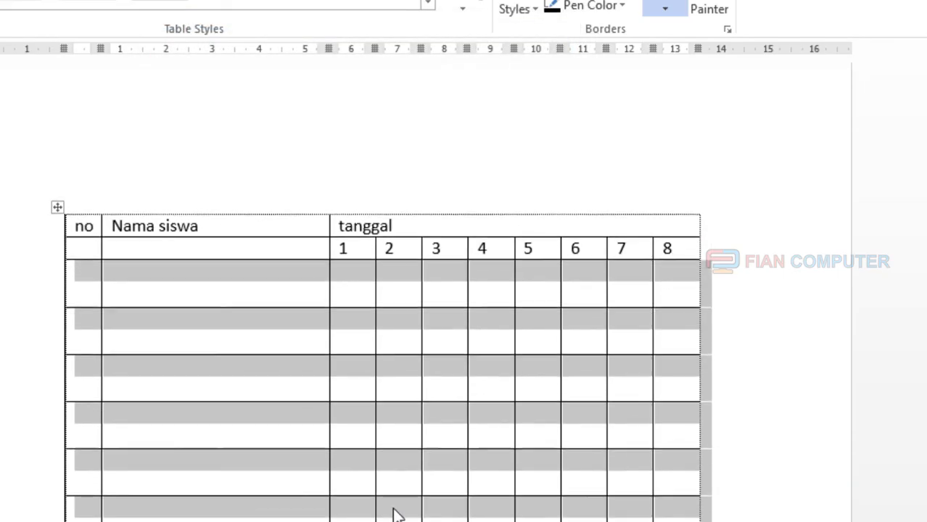
{"action": "left_click", "coordinate": [238, 275]}
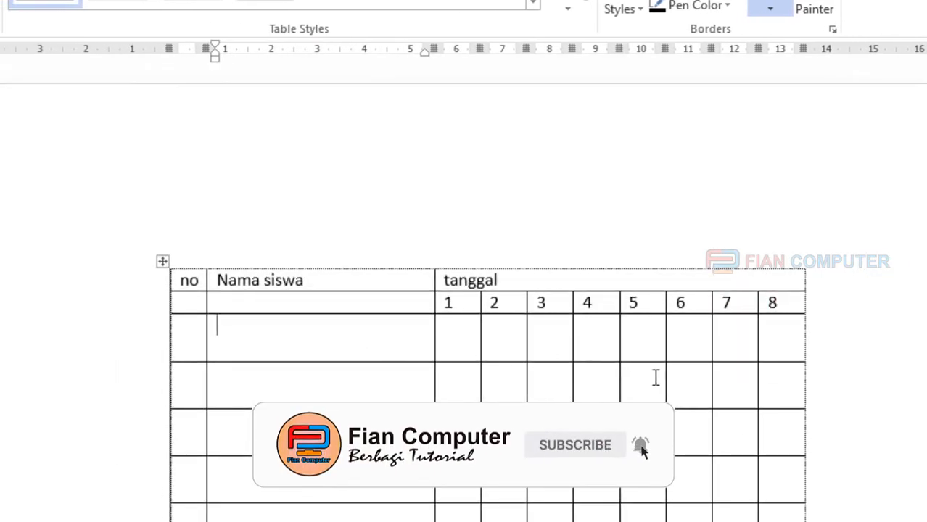
{"action": "scroll", "coordinate": [655, 378], "scroll_direction": "down", "scroll_amount": 5}
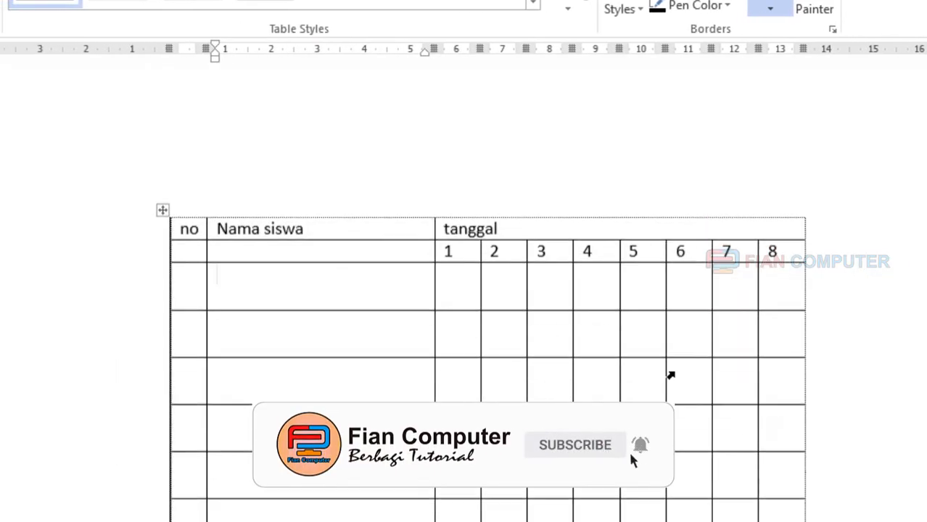
{"action": "mouse_move", "coordinate": [143, 184]}
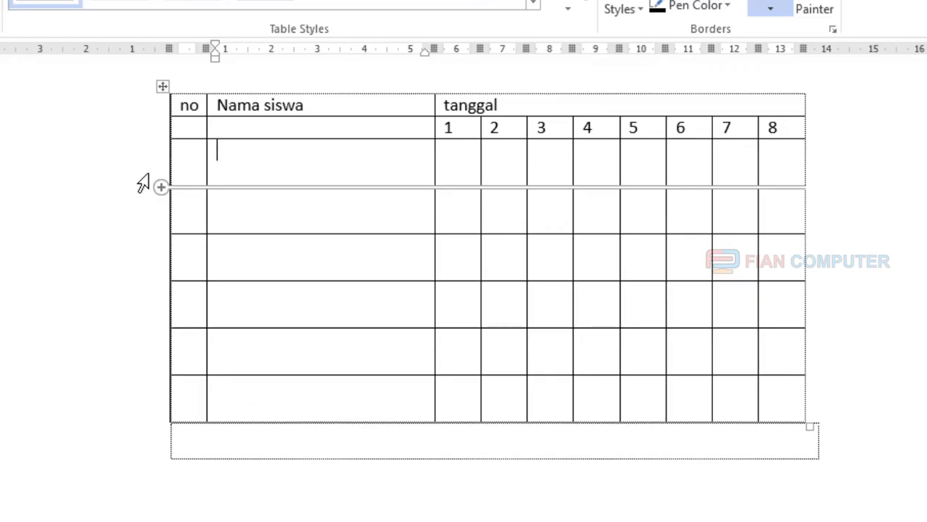
{"action": "left_click_drag", "start_coordinate": [138, 182], "coordinate": [145, 406]}
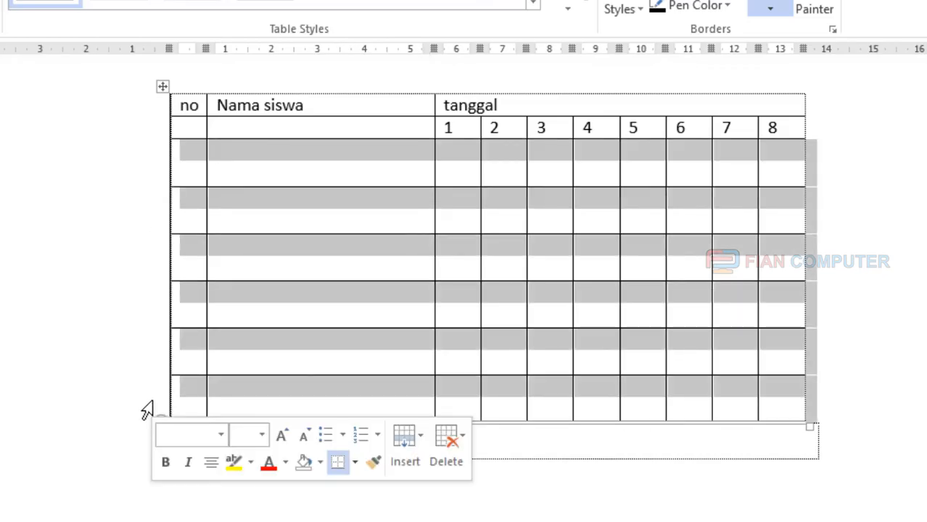
{"action": "left_click", "coordinate": [390, 306]}
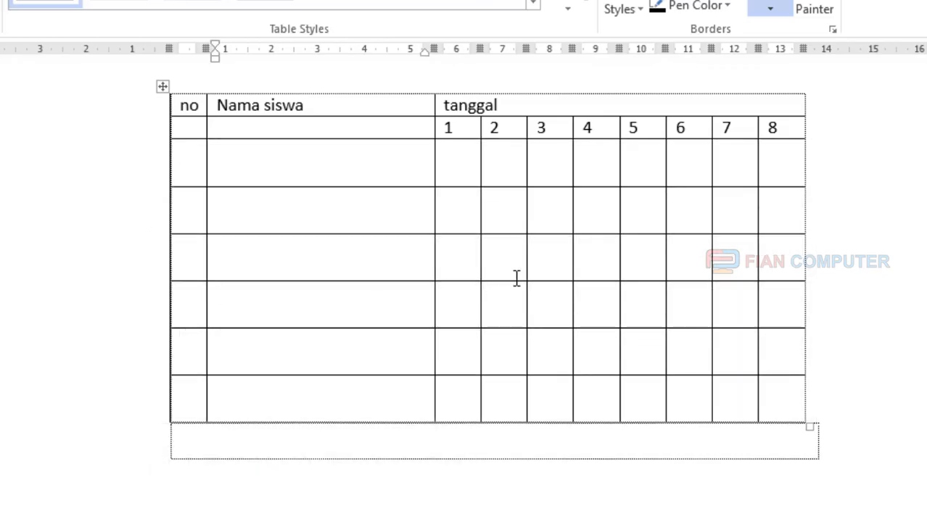
Step: Merge the "no" header cell with the empty cell below it, and do the same for the "Nama siswa" header cell
{"action": "scroll", "coordinate": [515, 278], "scroll_direction": "up", "scroll_amount": 3}
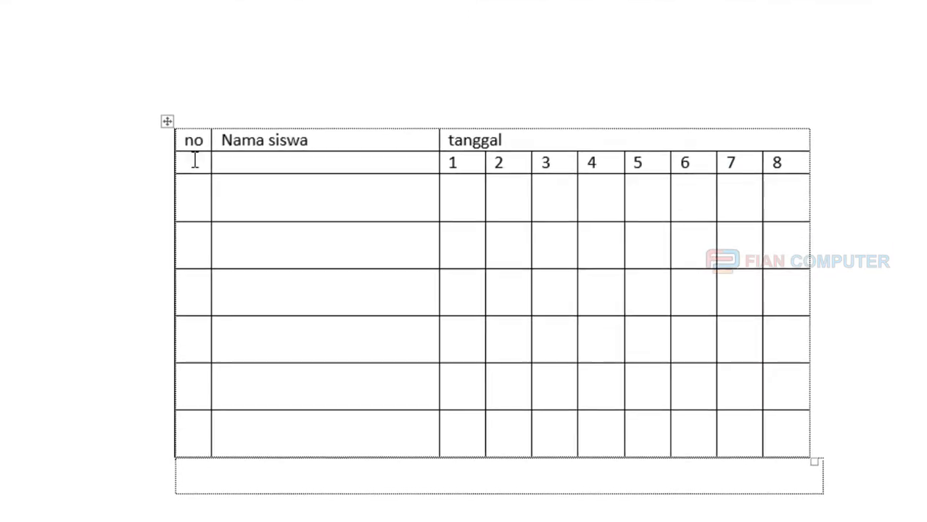
{"action": "left_click_drag", "start_coordinate": [195, 124], "coordinate": [203, 152]}
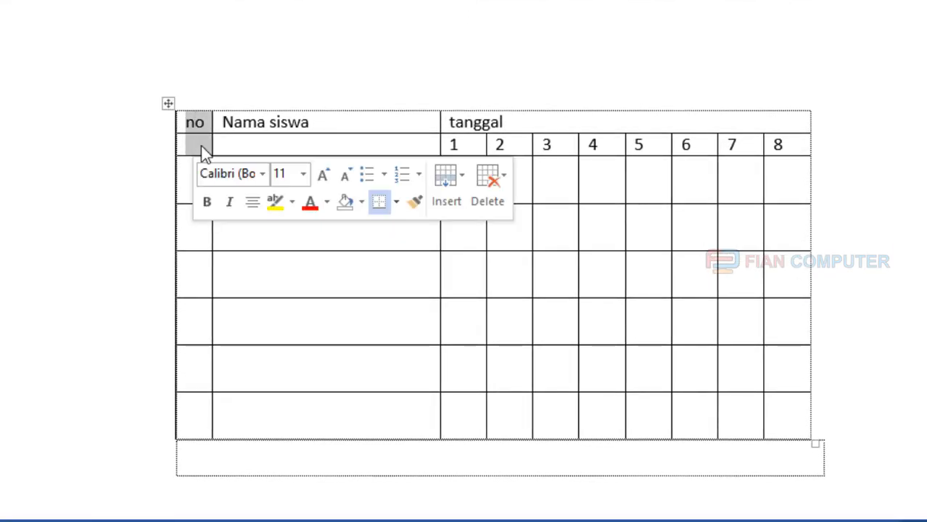
{"action": "right_click", "coordinate": [200, 144]}
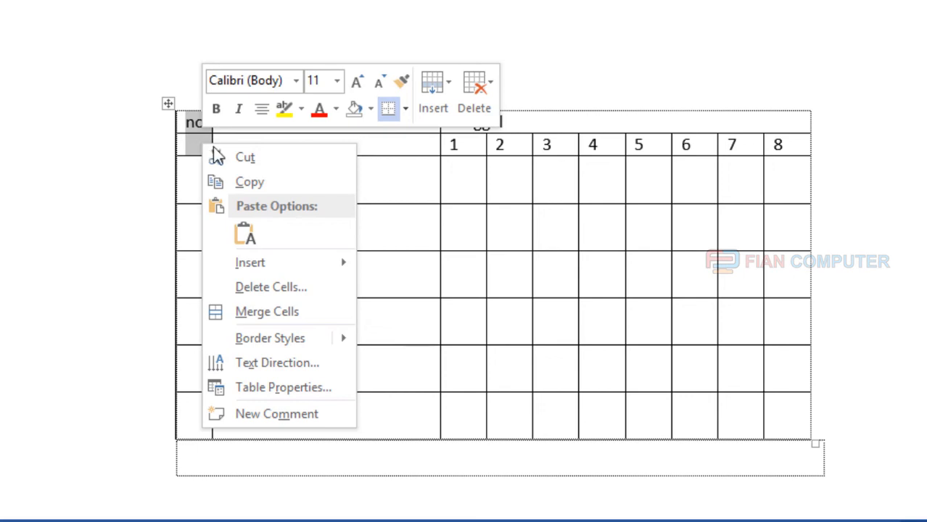
{"action": "left_click", "coordinate": [253, 319]}
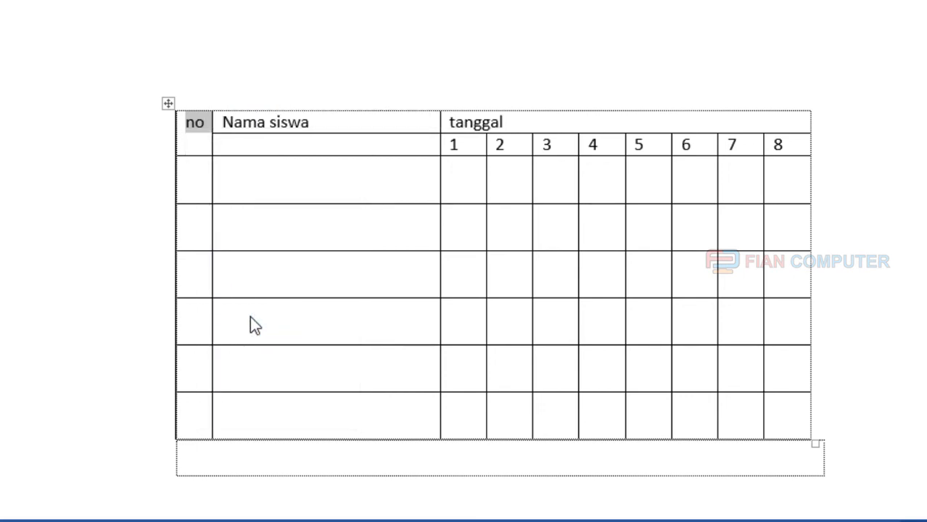
{"action": "left_click_drag", "start_coordinate": [322, 122], "coordinate": [323, 141]}
{"action": "right_click", "coordinate": [322, 140]}
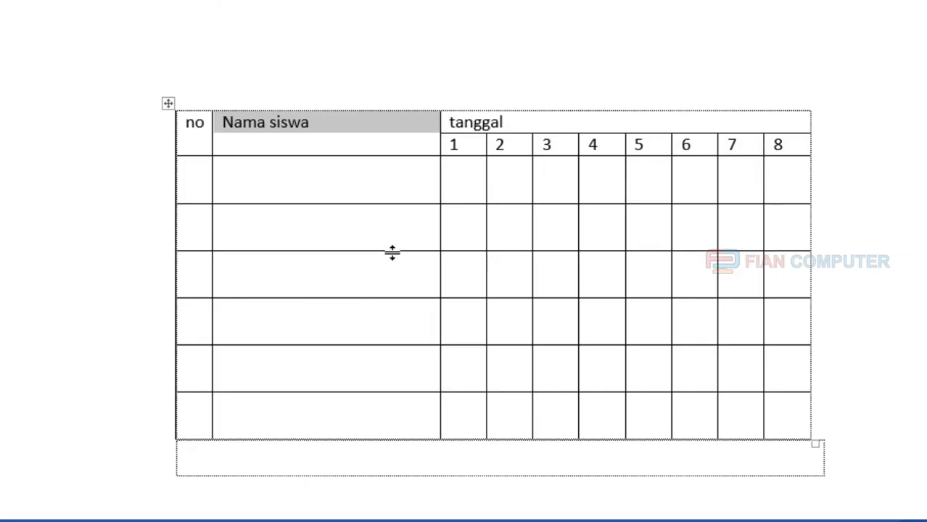
Step: Center the text of the two header rows horizontally, including the date numbers, and clear the selection
{"action": "left_click_drag", "start_coordinate": [158, 144], "coordinate": [506, 143]}
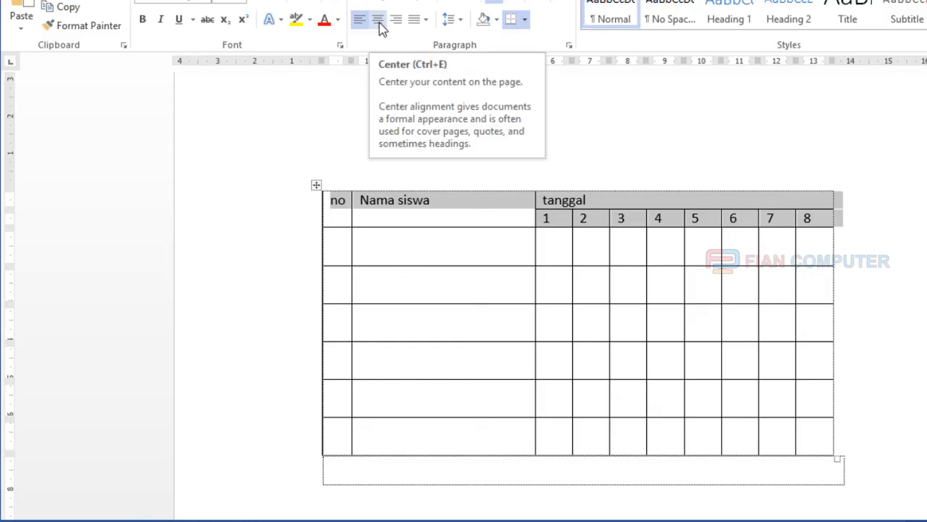
{"action": "left_click", "coordinate": [379, 25]}
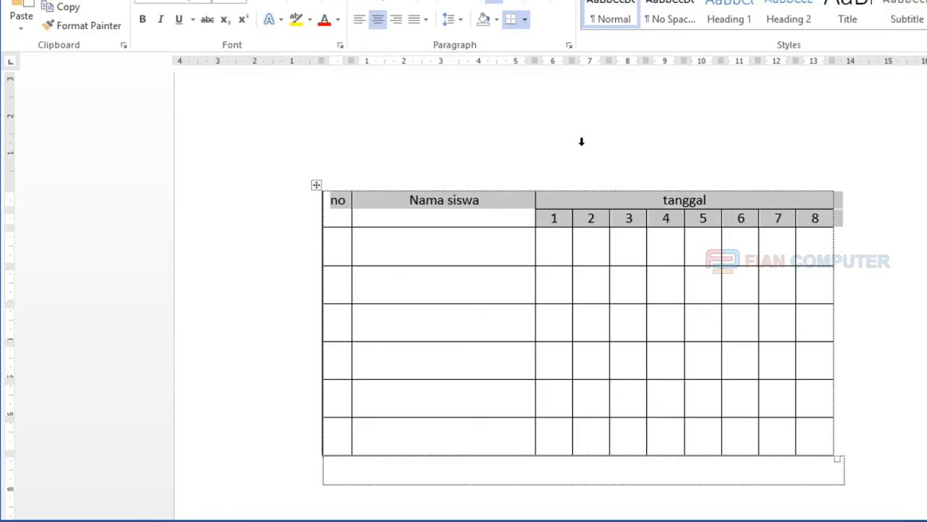
{"action": "left_click", "coordinate": [472, 210]}
{"action": "scroll", "coordinate": [644, 254], "scroll_direction": "down", "scroll_amount": 3}
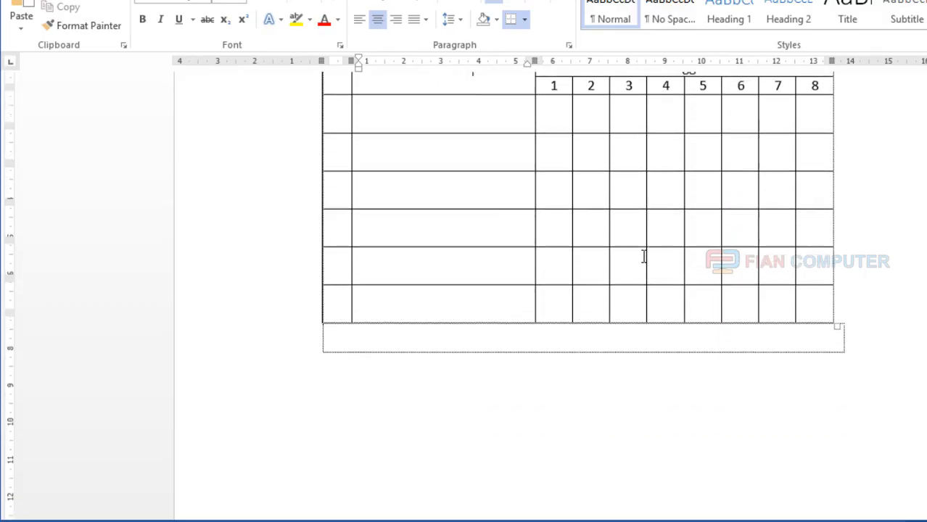
{"action": "scroll", "coordinate": [643, 255], "scroll_direction": "up", "scroll_amount": 2}
{"action": "scroll", "coordinate": [644, 255], "scroll_direction": "up", "scroll_amount": 1}
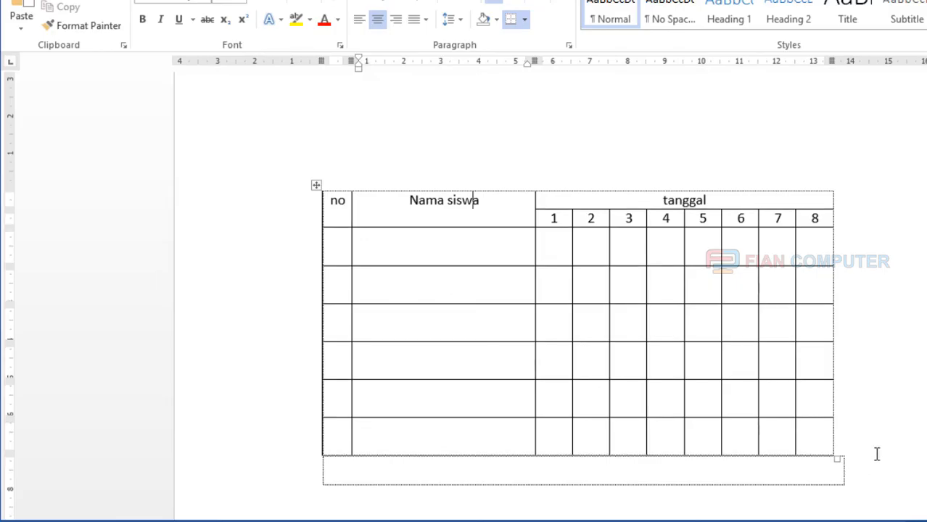